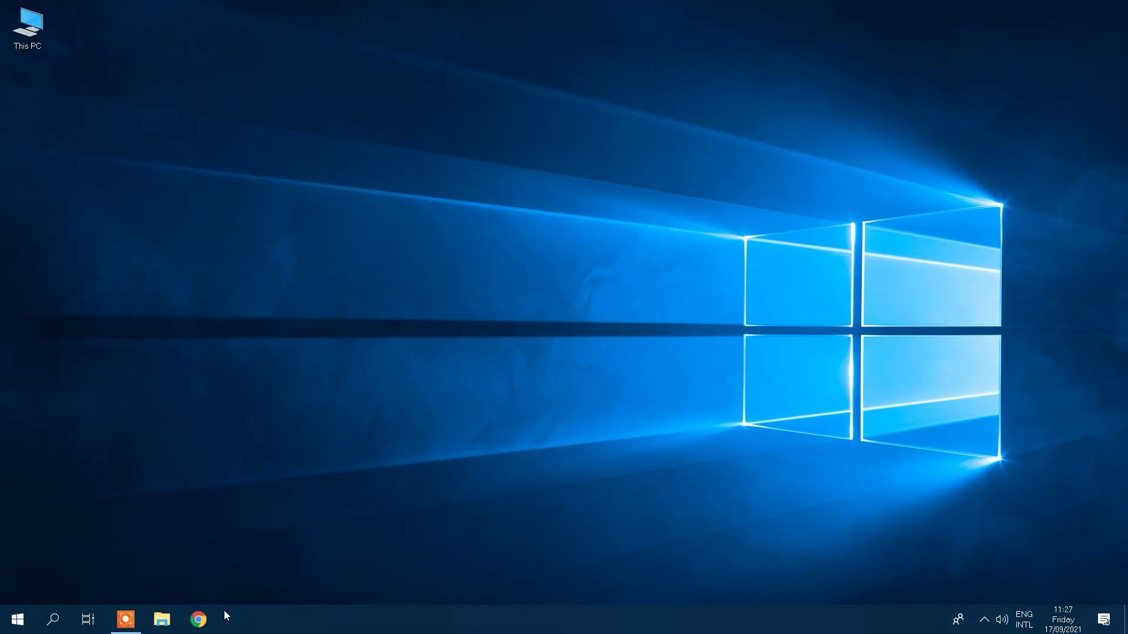
# Step: Go to pdfcandy.com in Google Chrome
pyautogui.click(199, 620)
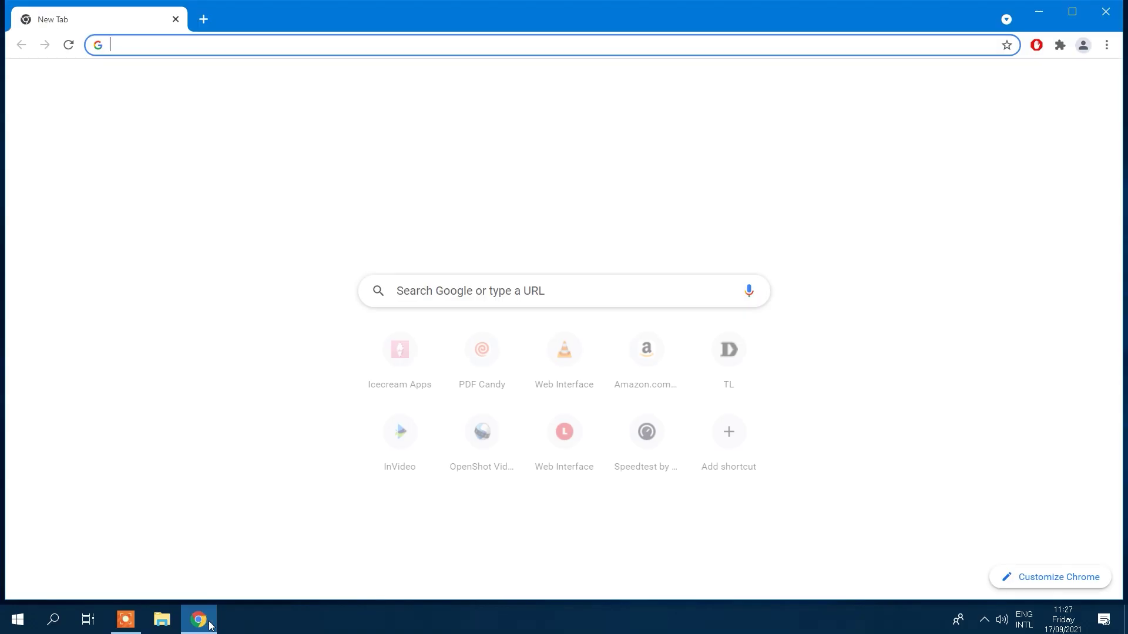
pyautogui.click(410, 292)
pyautogui.write('pdfcand')
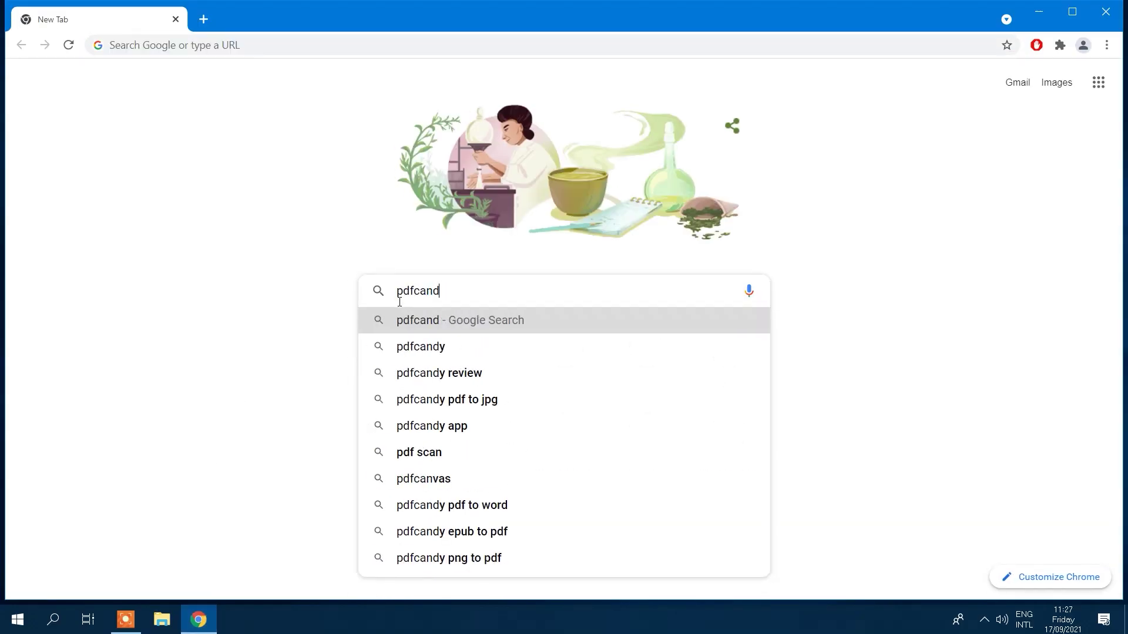
pyautogui.write('y.com')
pyautogui.press('Return')
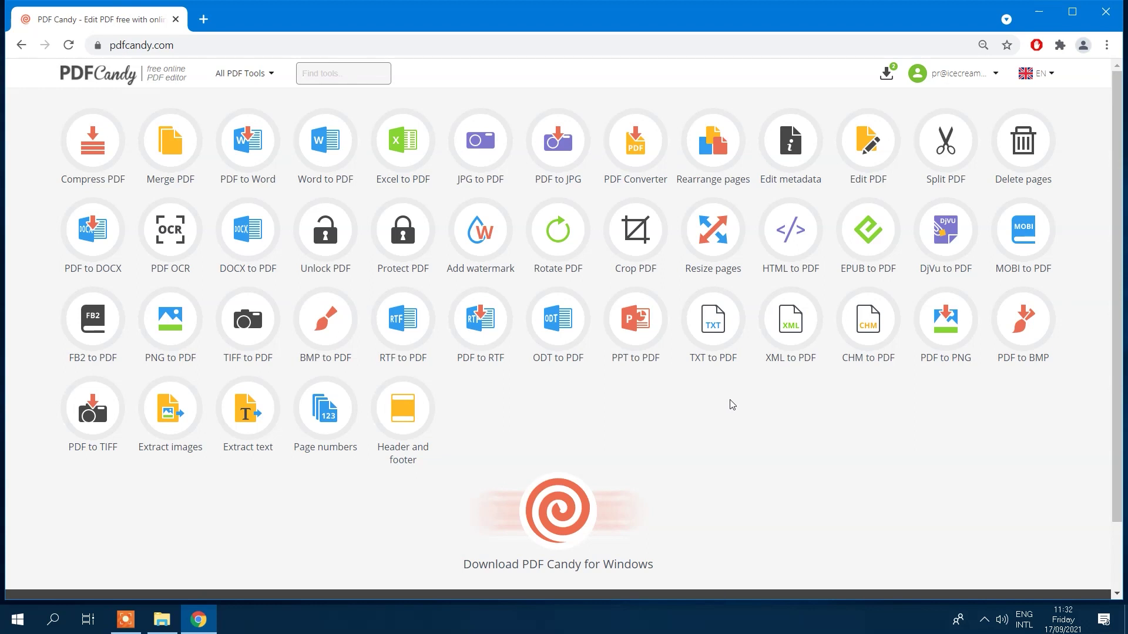
# Step: Convert My Doc 1 with the Word to PDF tool and download the PDF
pyautogui.click(316, 138)
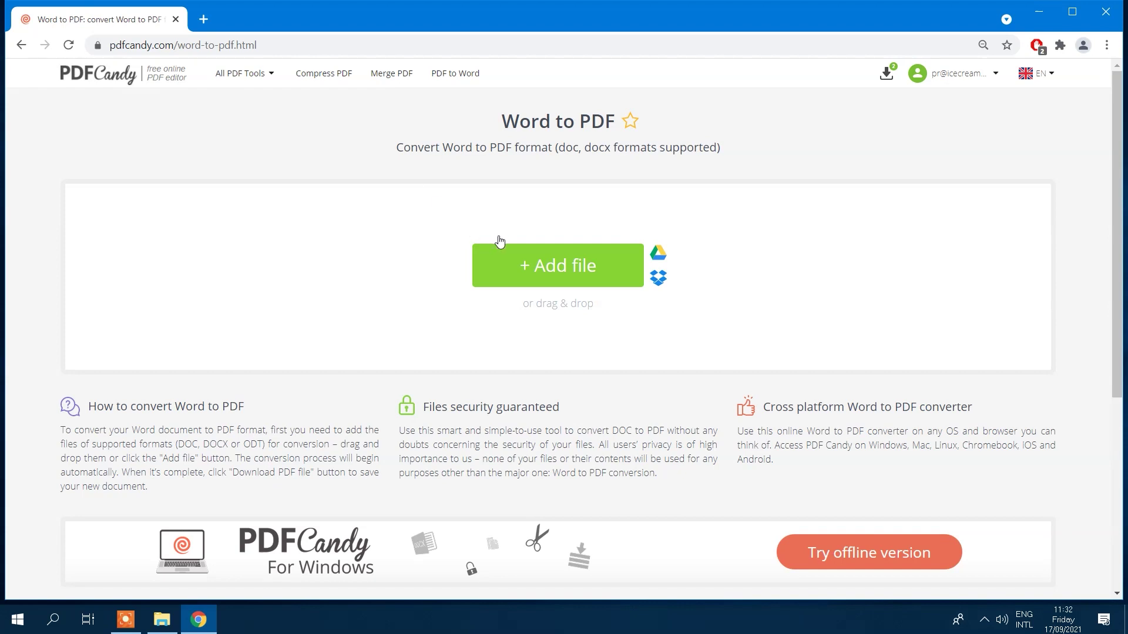
pyautogui.click(557, 276)
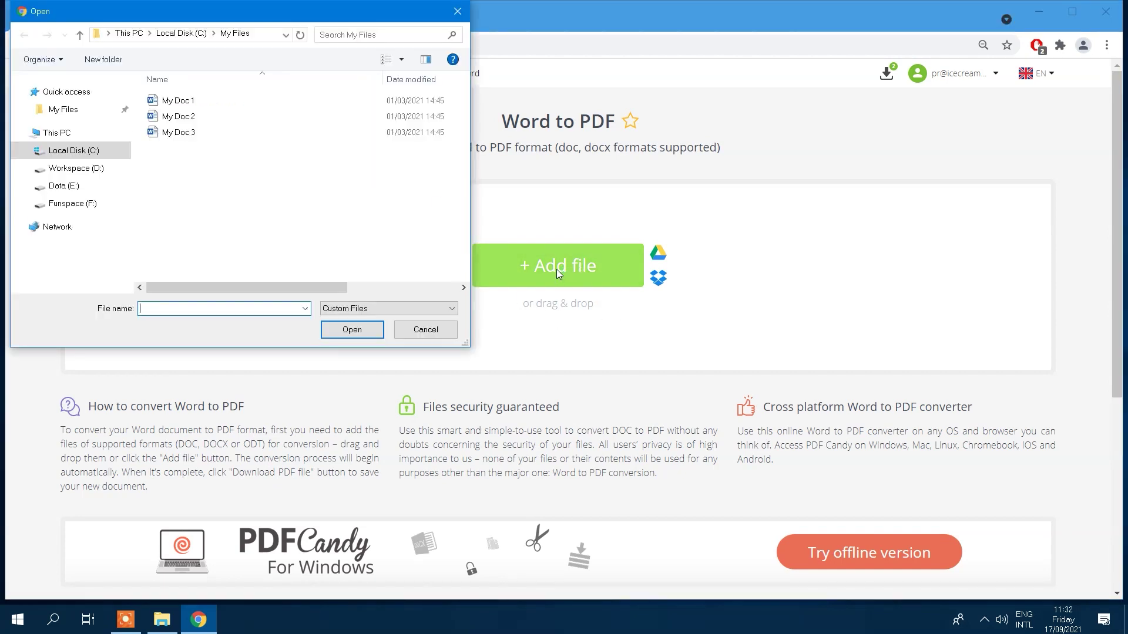
pyautogui.click(214, 103)
pyautogui.click(352, 328)
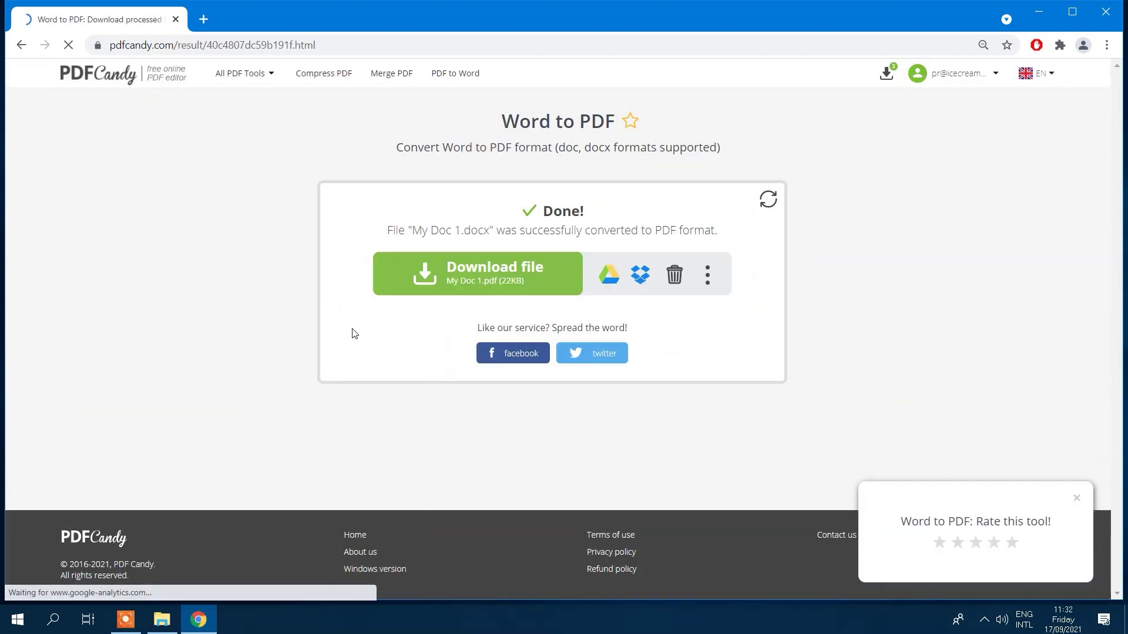
pyautogui.click(451, 271)
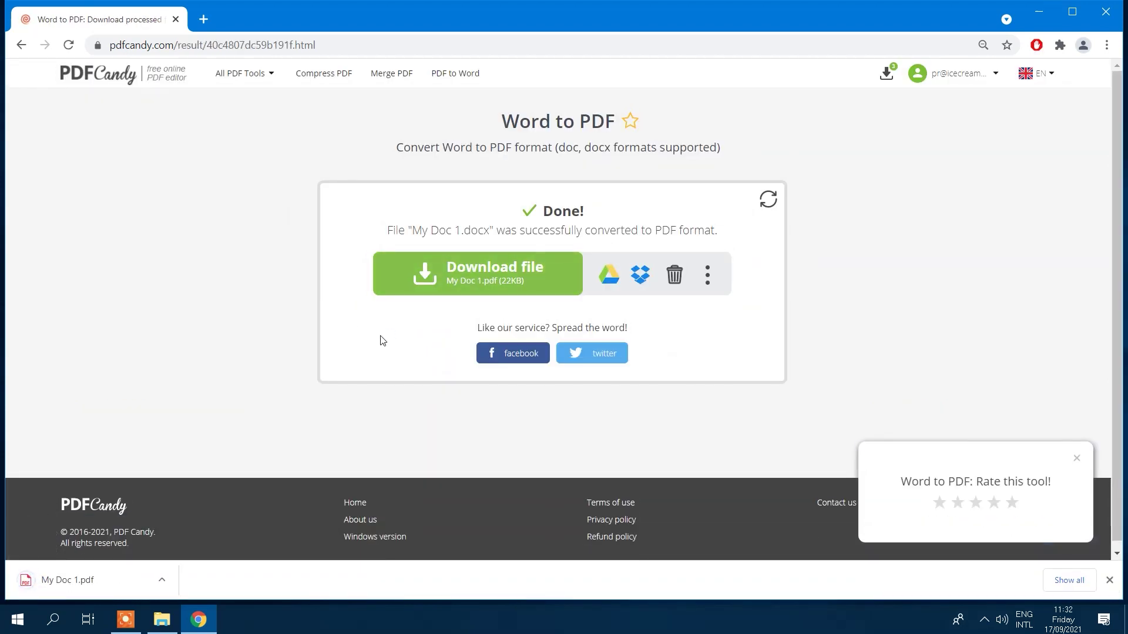
# Step: Start a new Word to PDF conversion for My Doc 2 and download its PDF
pyautogui.click(767, 201)
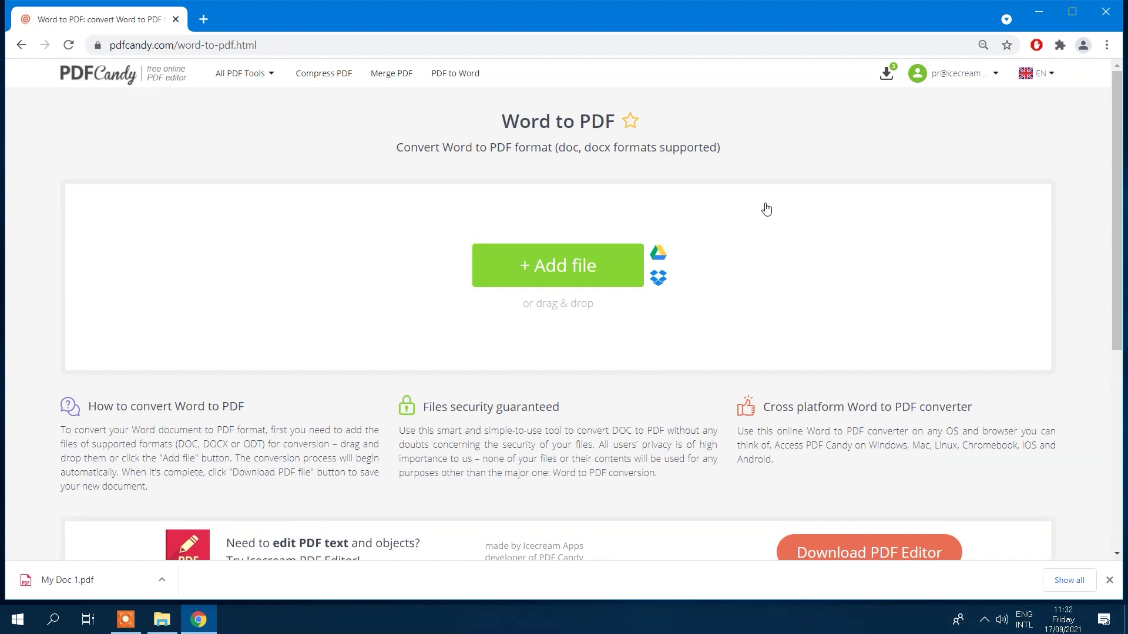
pyautogui.click(578, 271)
pyautogui.click(189, 117)
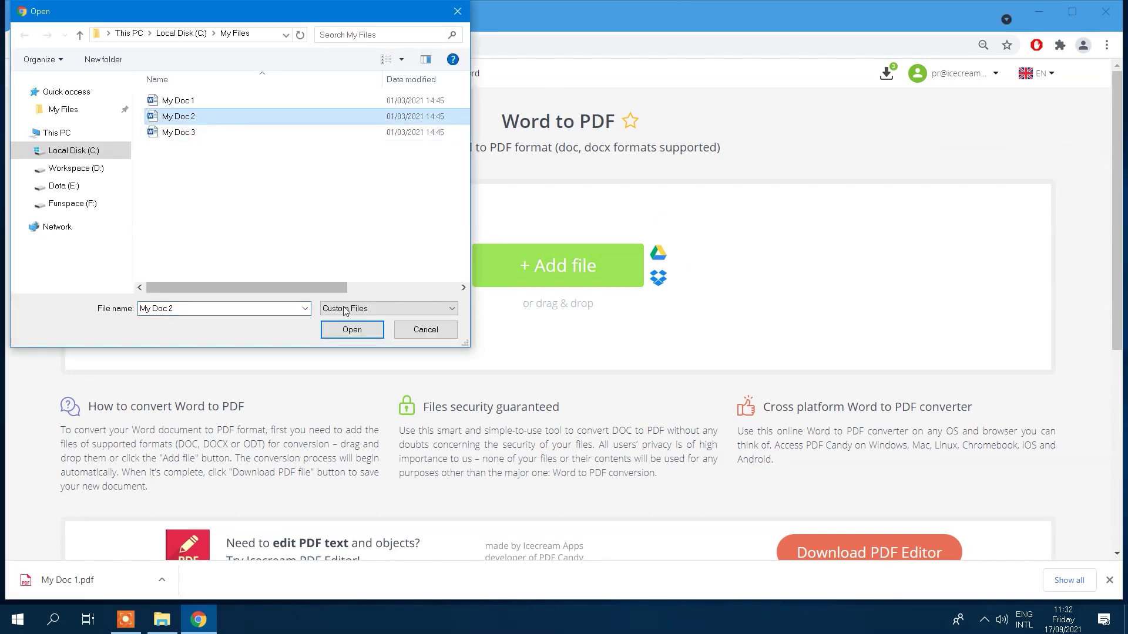
pyautogui.click(352, 331)
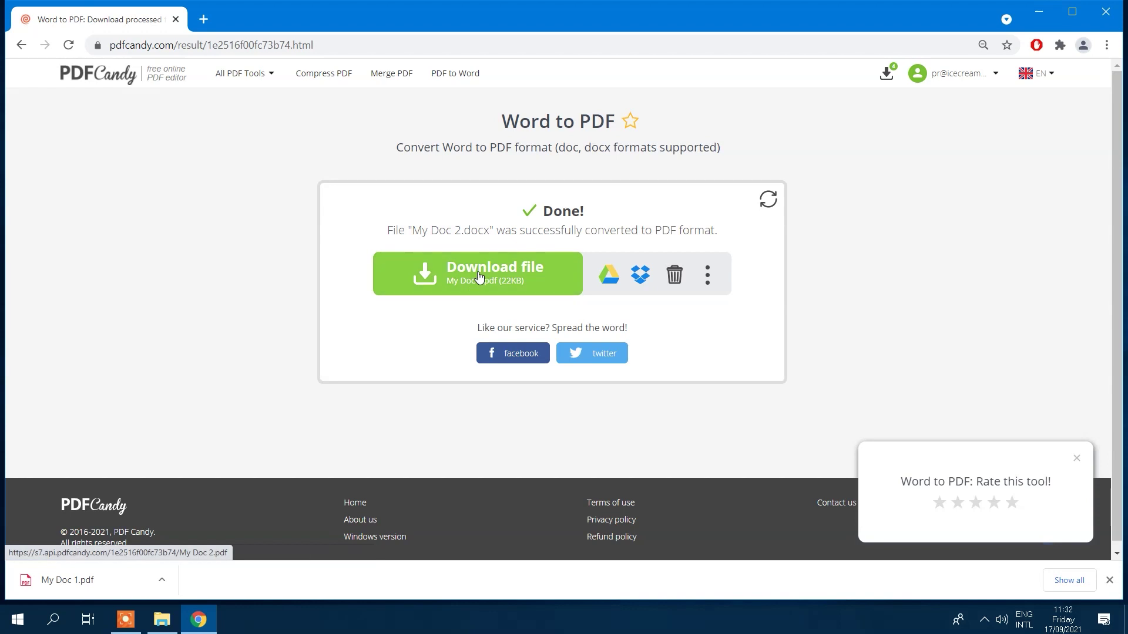
pyautogui.click(494, 273)
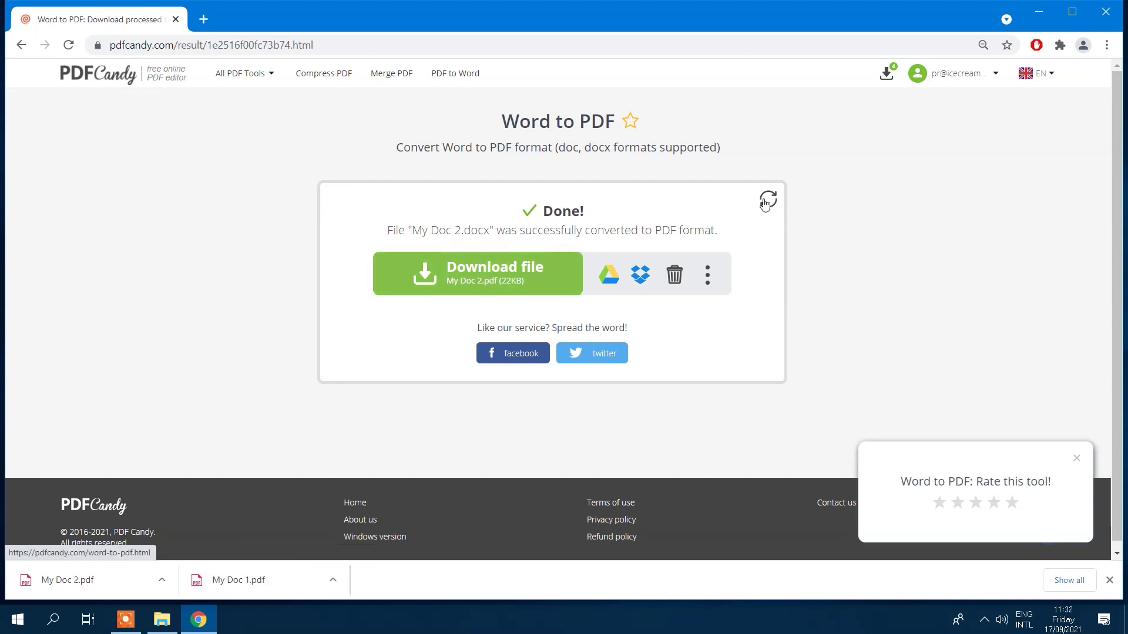
# Step: Convert My Doc 3 to PDF by dragging it in from File Explorer, then download it
pyautogui.click(768, 201)
pyautogui.click(161, 619)
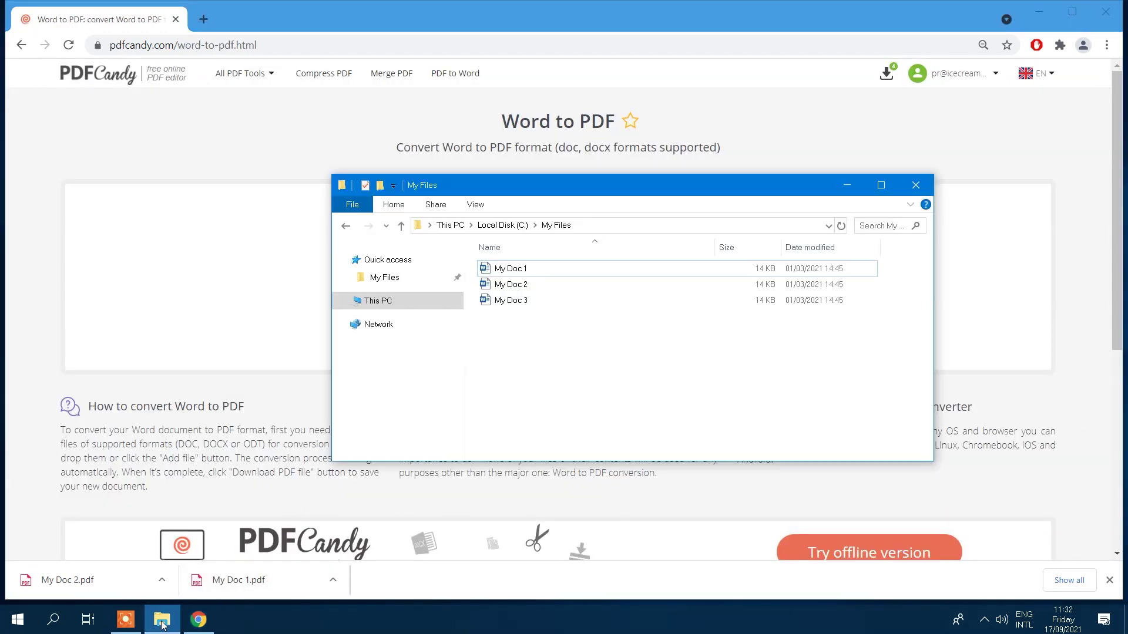
pyautogui.moveTo(512, 297); pyautogui.dragTo(296, 282)
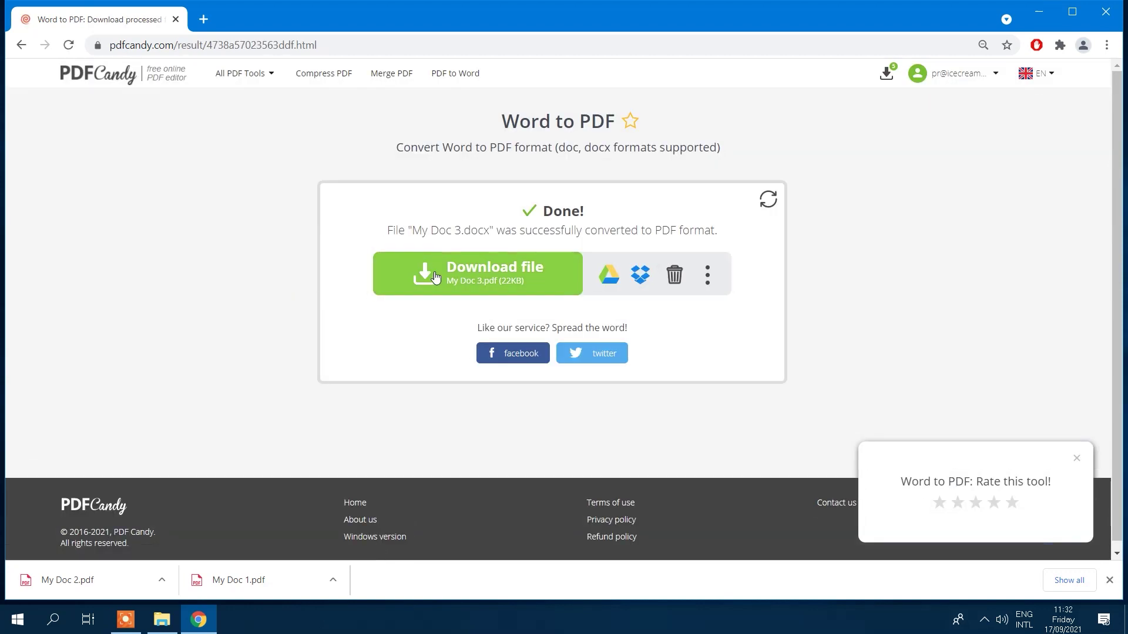
pyautogui.click(441, 275)
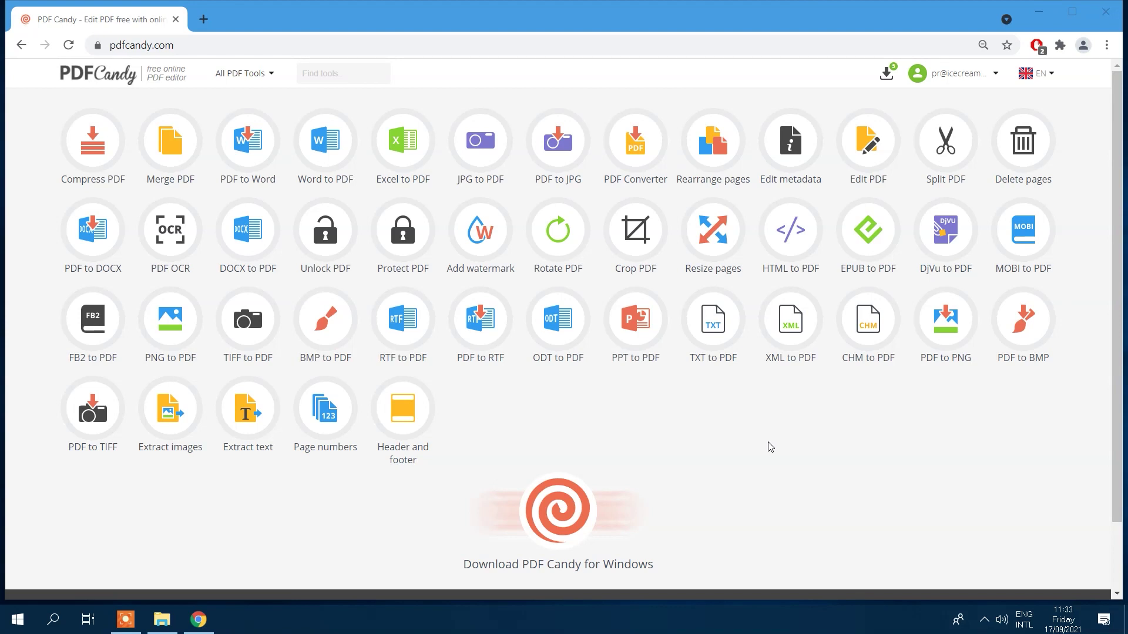
# Step: Merge the My Doc 1, 2 and 3 PDFs and download My Doc 1_merged.pdf
pyautogui.click(163, 127)
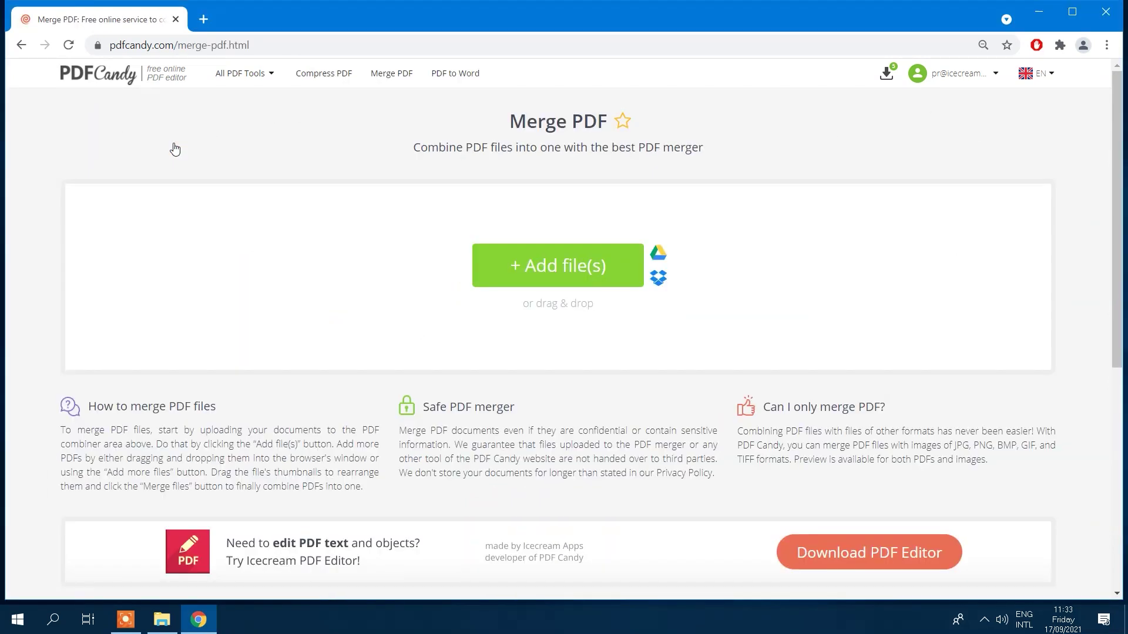
pyautogui.click(535, 269)
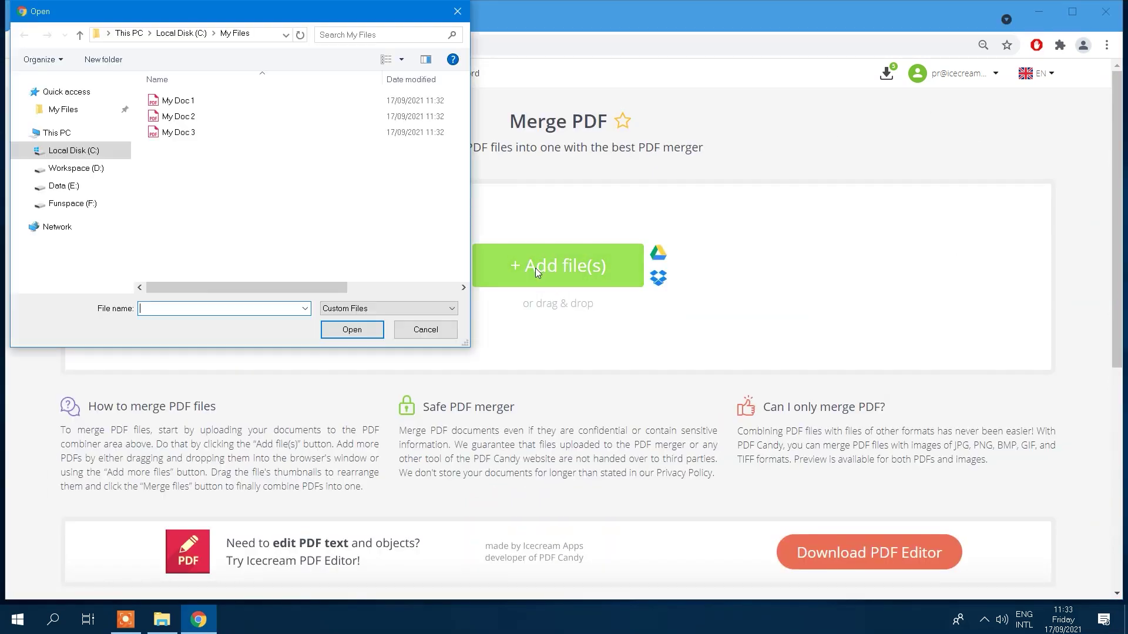
pyautogui.click(177, 101)
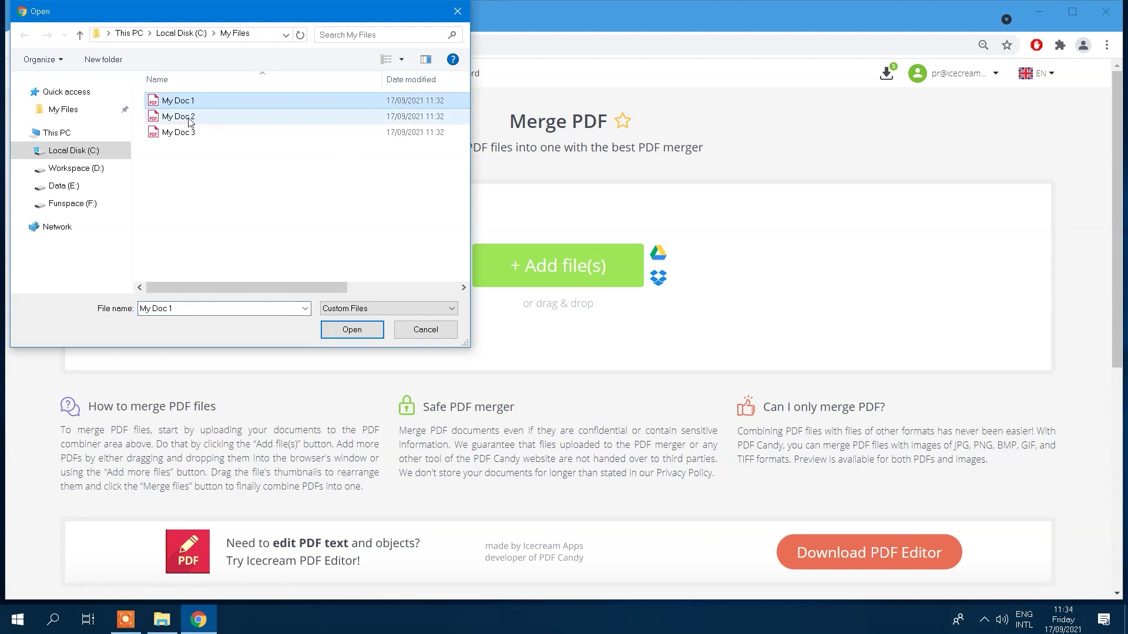
pyautogui.keyDown('ctrl'); pyautogui.click(190, 134); pyautogui.keyUp('ctrl')
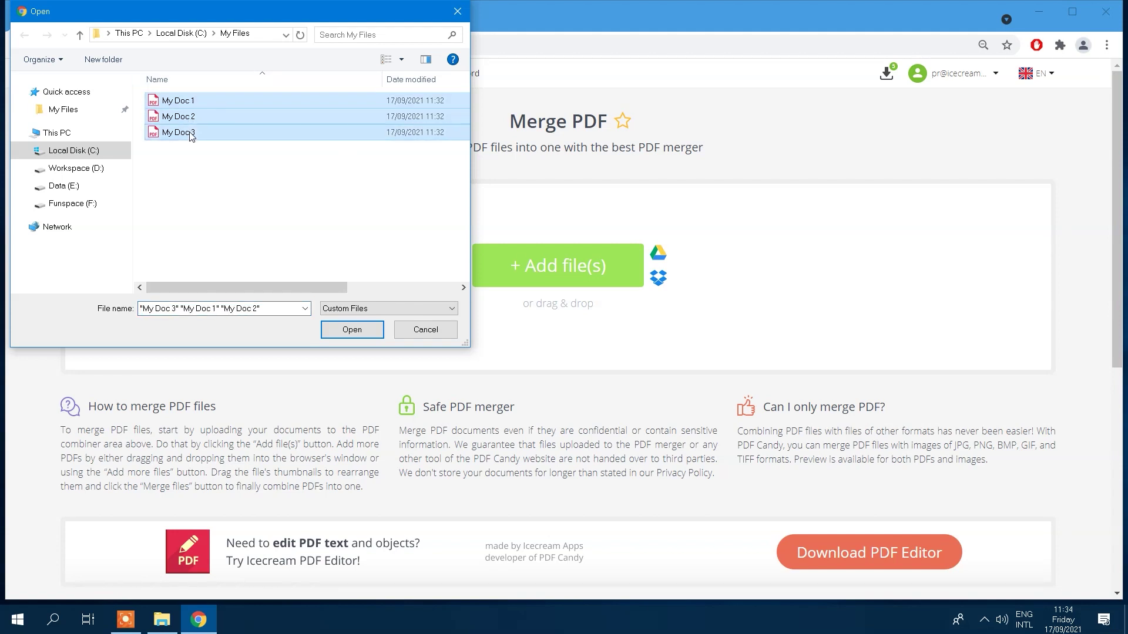
pyautogui.click(352, 330)
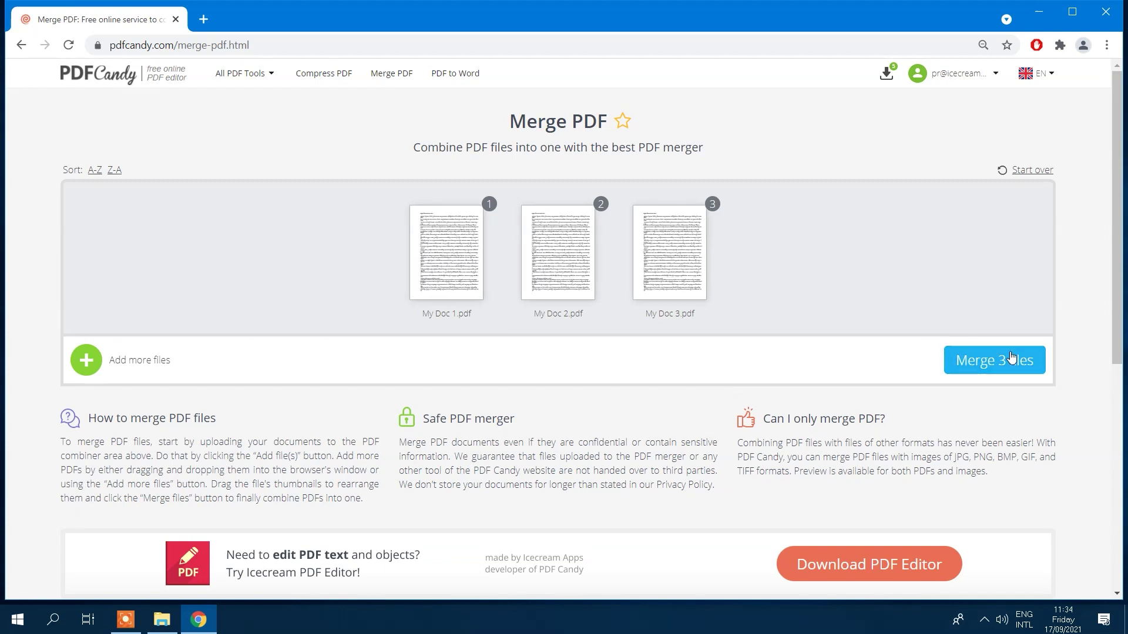
pyautogui.click(980, 366)
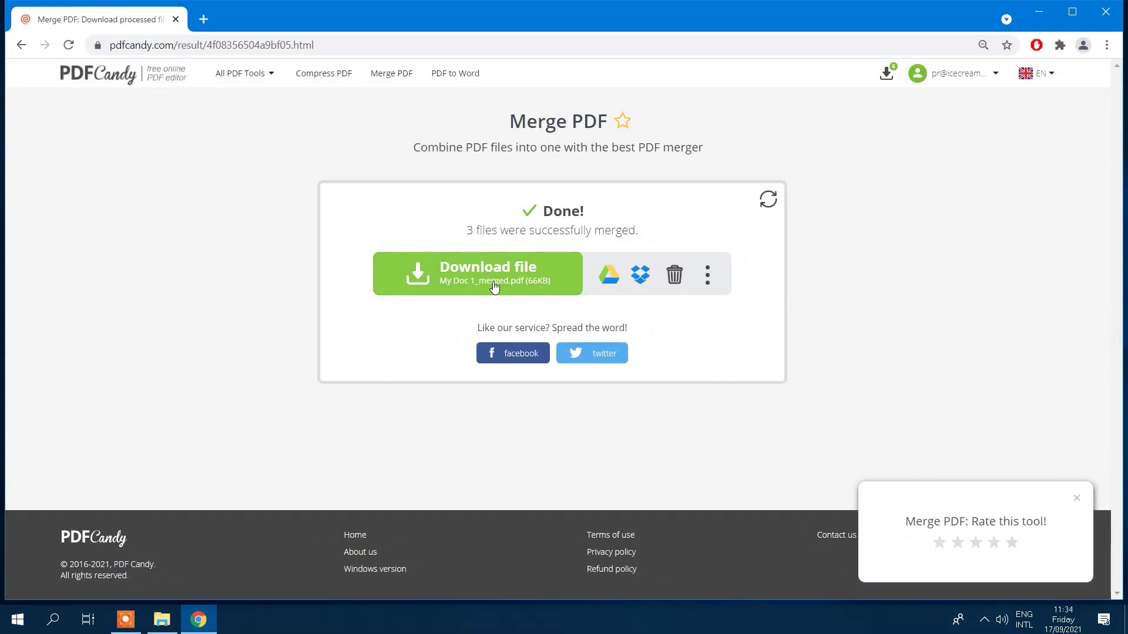
pyautogui.click(484, 280)
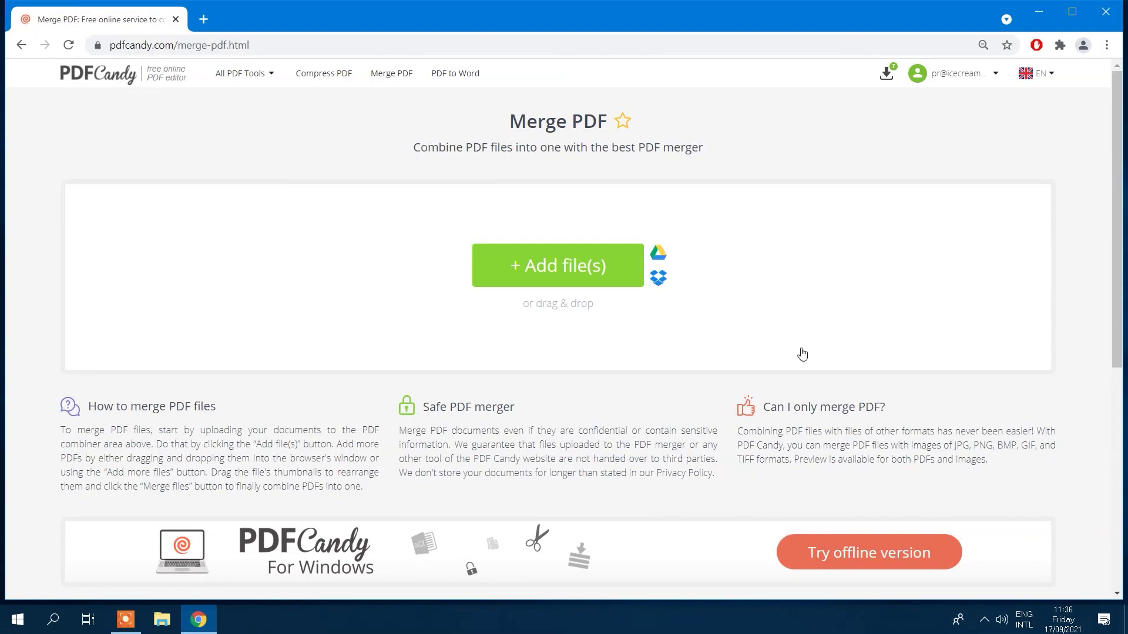
# Step: Add My Doc 1–3 and Pic 1.jpg, move Pic 1.jpg first, and merge all four files
pyautogui.click(571, 281)
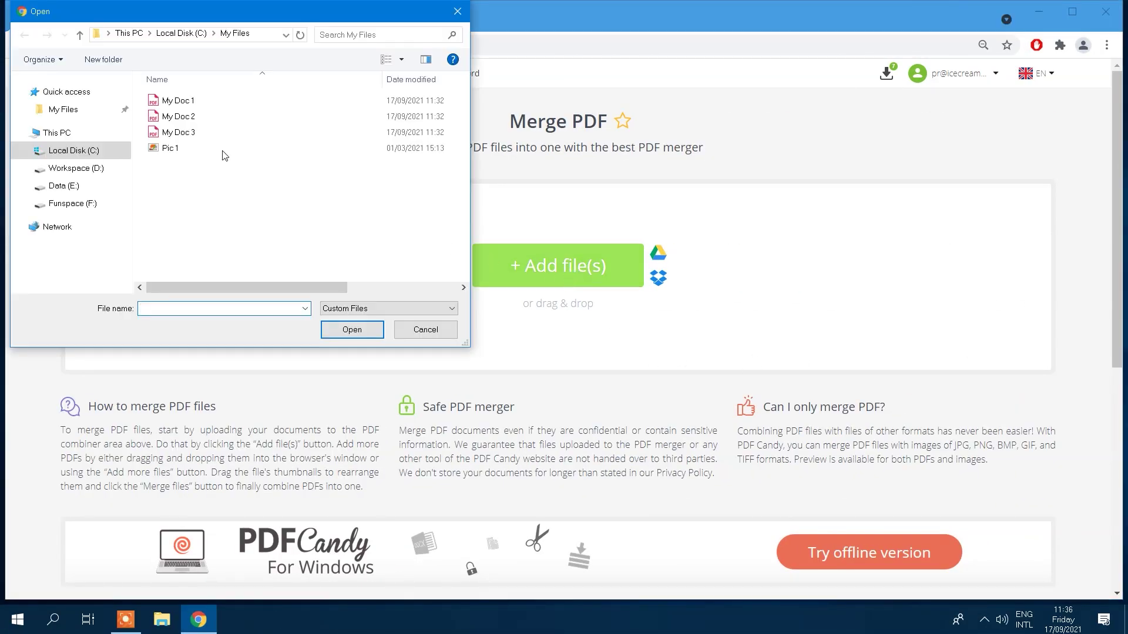
pyautogui.click(181, 101)
pyautogui.keyDown('ctrl'); pyautogui.click(181, 133); pyautogui.keyUp('ctrl')
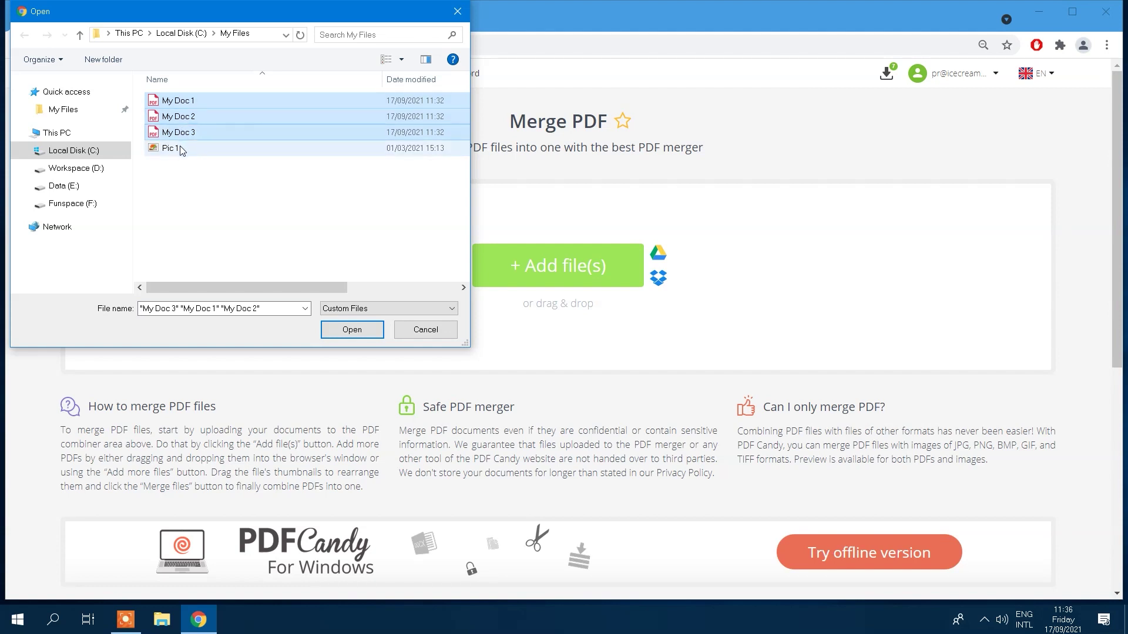
pyautogui.keyDown('ctrl'); pyautogui.click(180, 150); pyautogui.keyUp('ctrl')
pyautogui.click(350, 333)
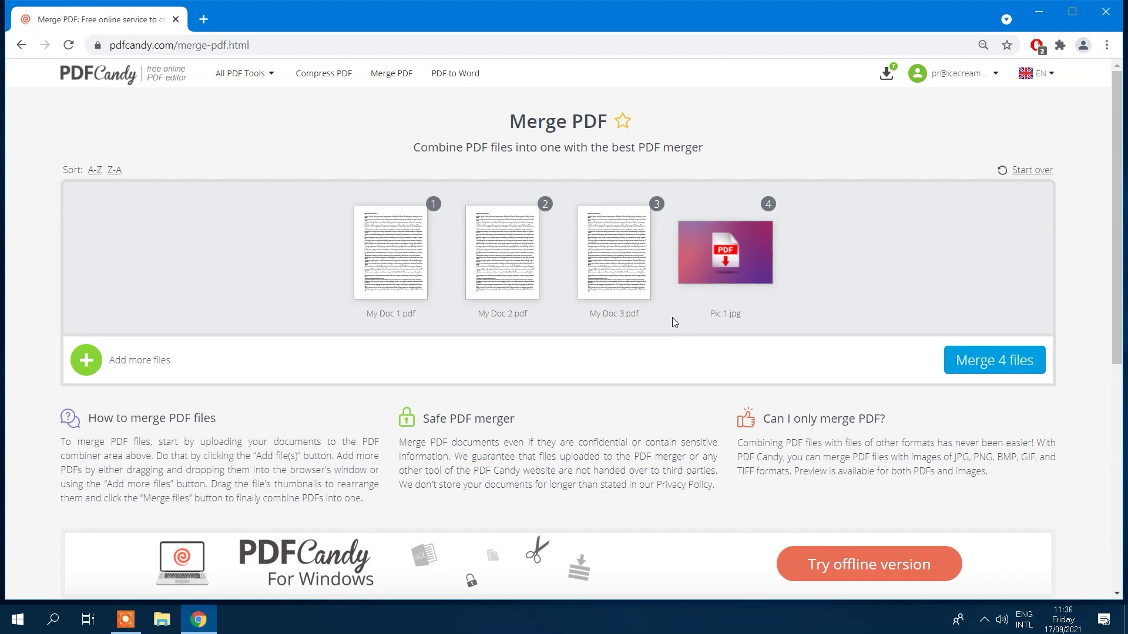
pyautogui.moveTo(725, 252)
pyautogui.moveTo(739, 269); pyautogui.dragTo(388, 265)
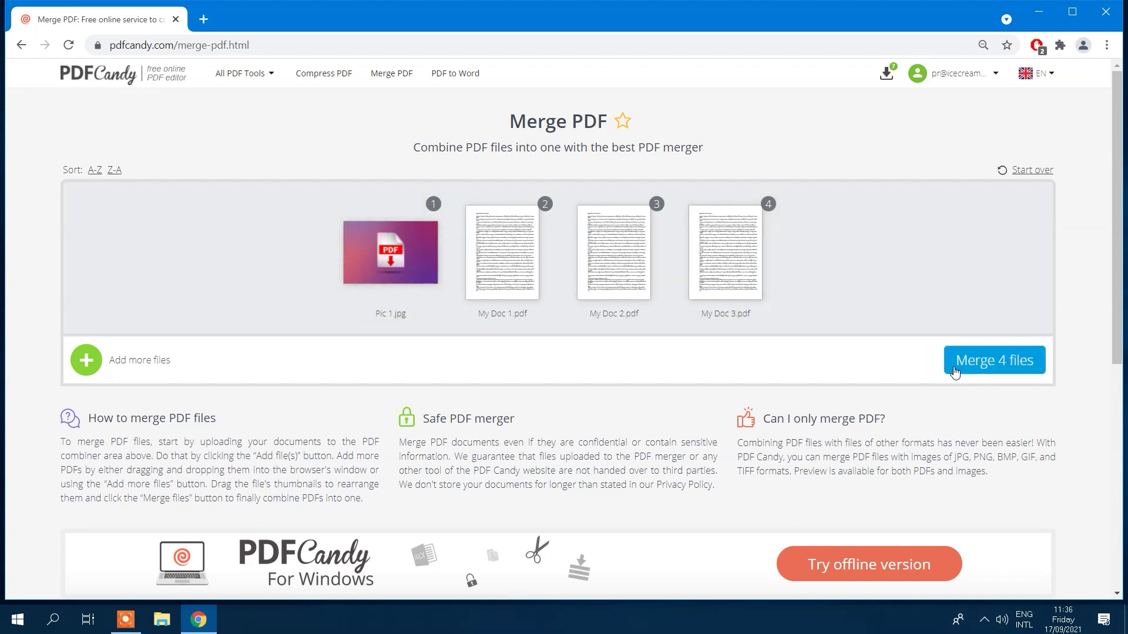
pyautogui.click(1022, 369)
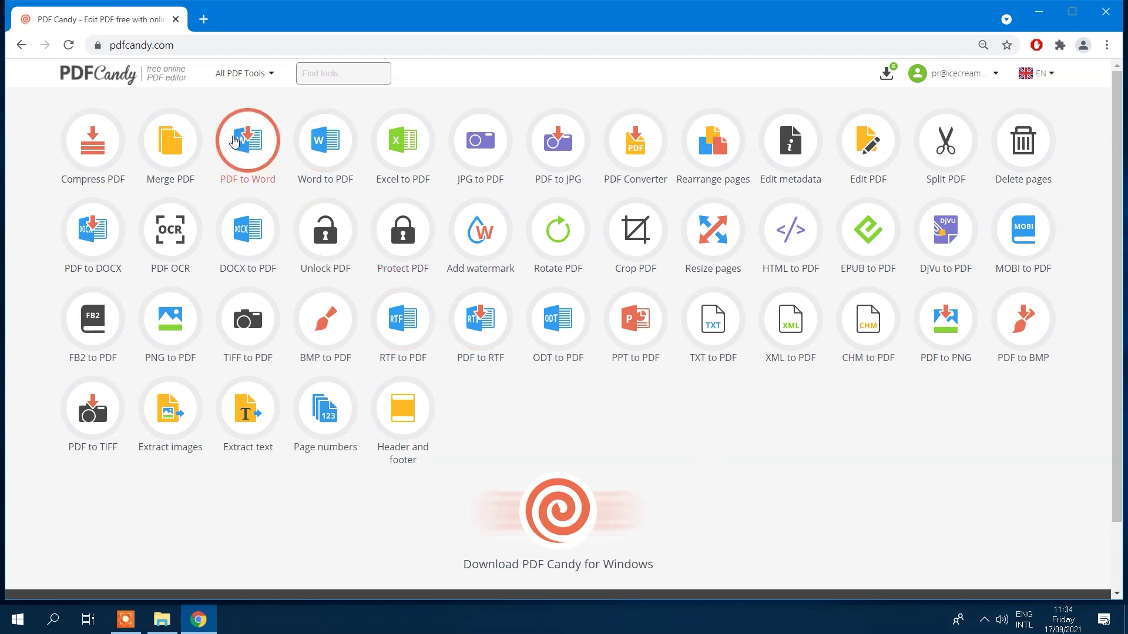
# Step: Convert My Doc 1_merged.pdf with PDF to Word and download My Doc 1_merged.doc
pyautogui.click(248, 145)
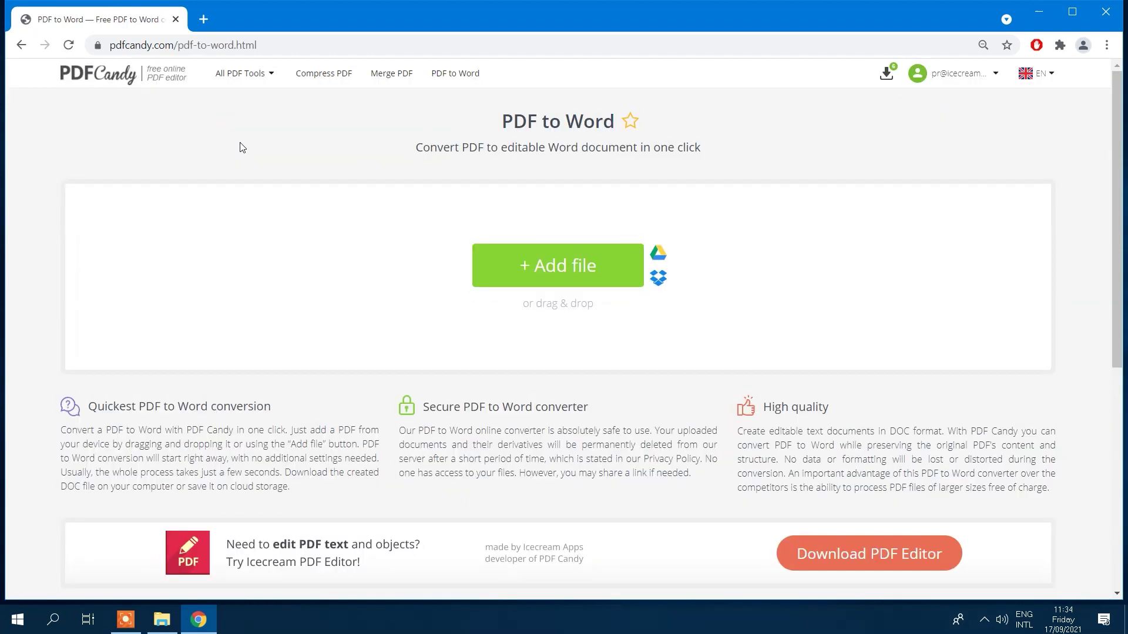
pyautogui.click(553, 277)
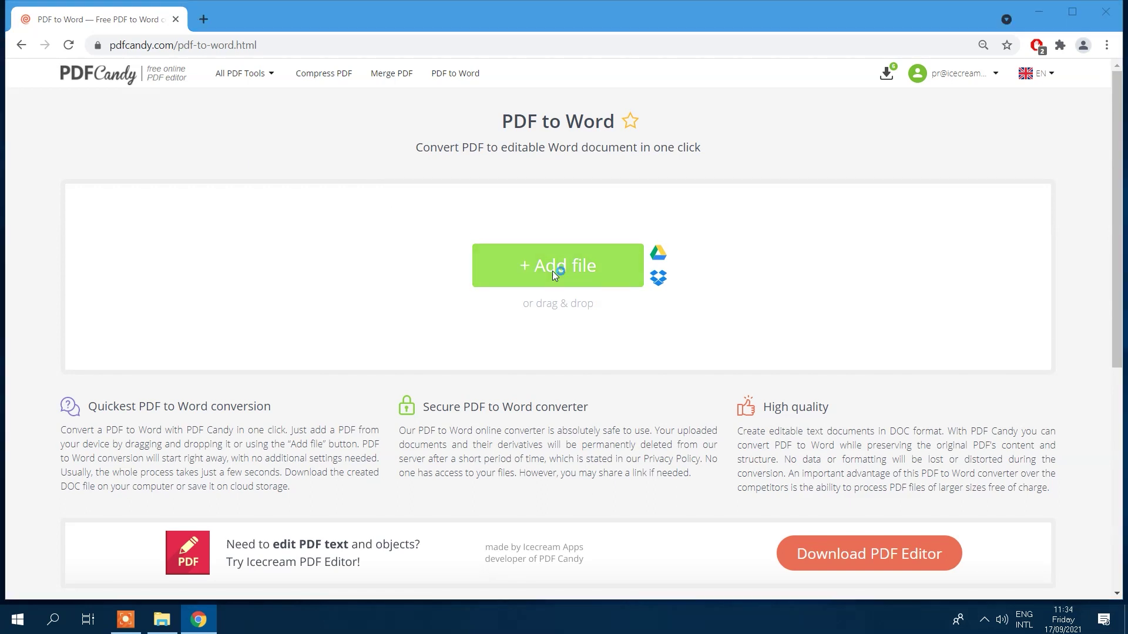
pyautogui.click(196, 120)
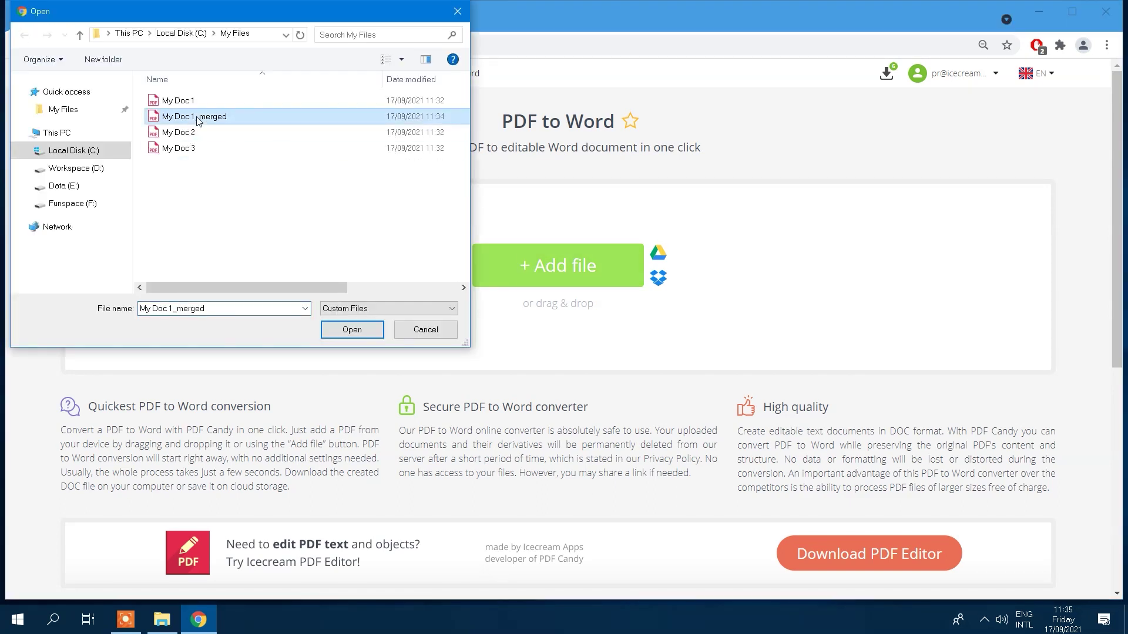
pyautogui.click(352, 329)
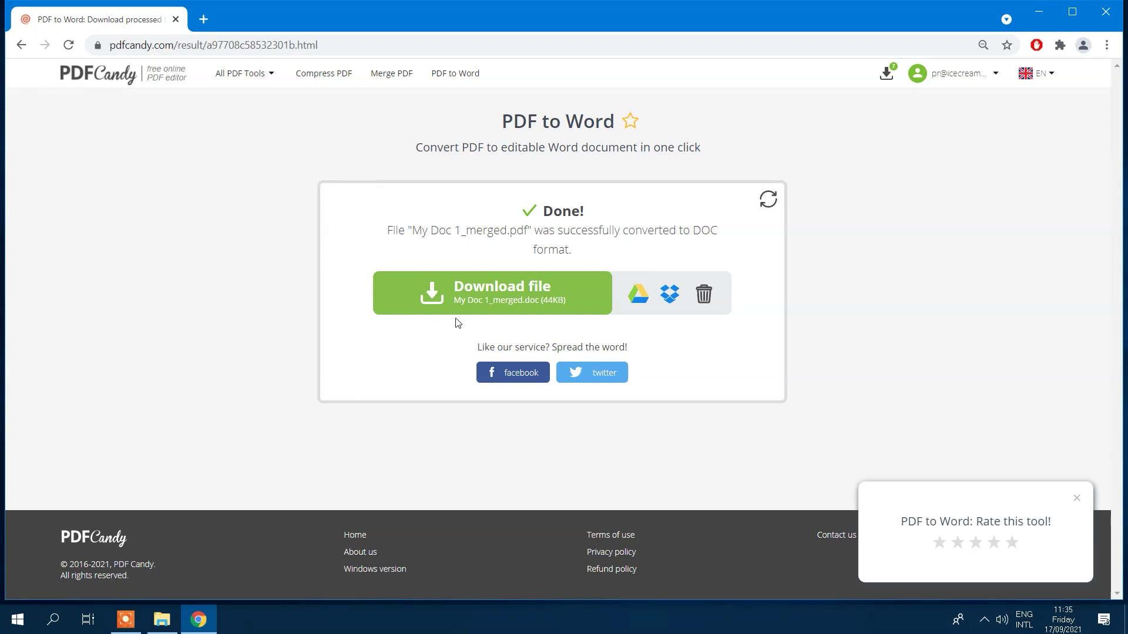
pyautogui.click(481, 298)
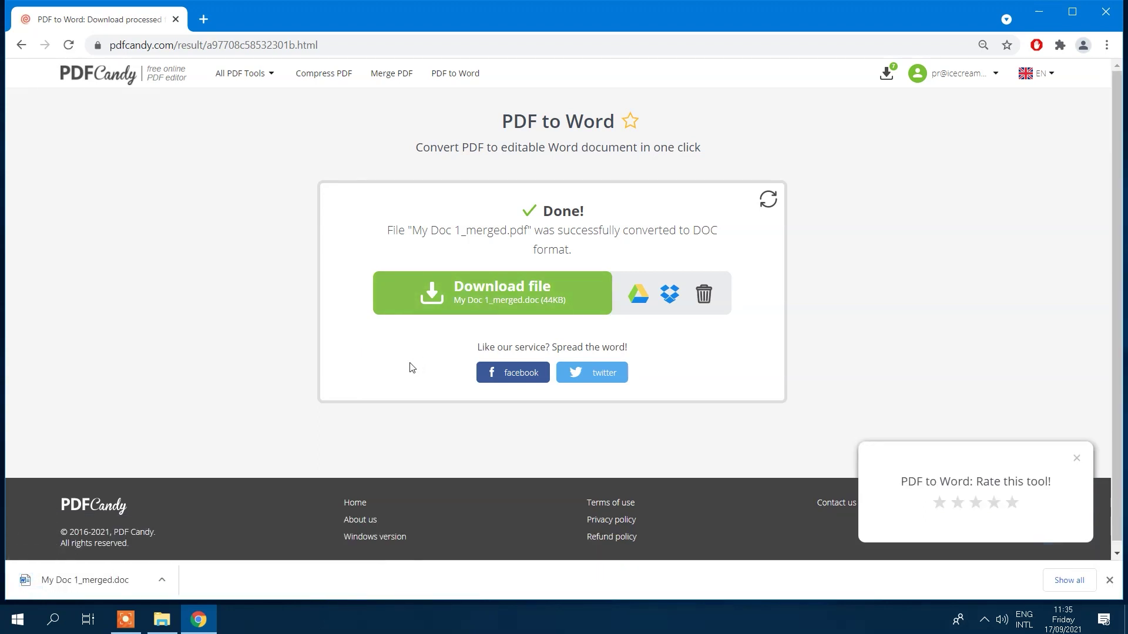
# Step: Open My Doc 1_merged.doc in Word from Chrome's download bar
pyautogui.click(119, 579)
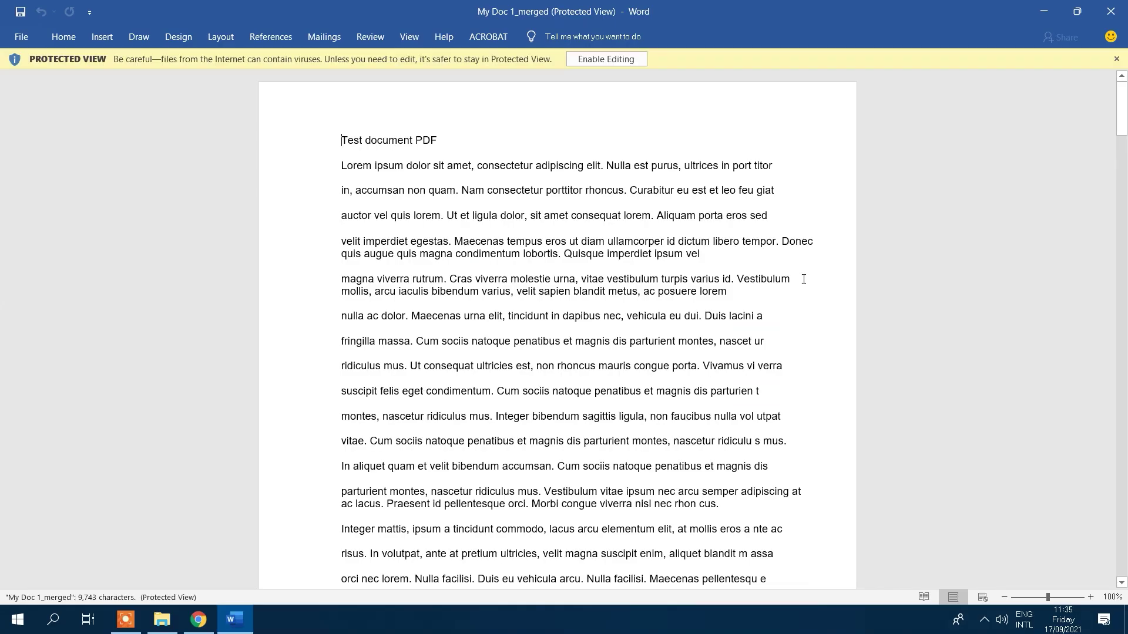
pyautogui.moveTo(1126, 105); pyautogui.dragTo(1107, 384)
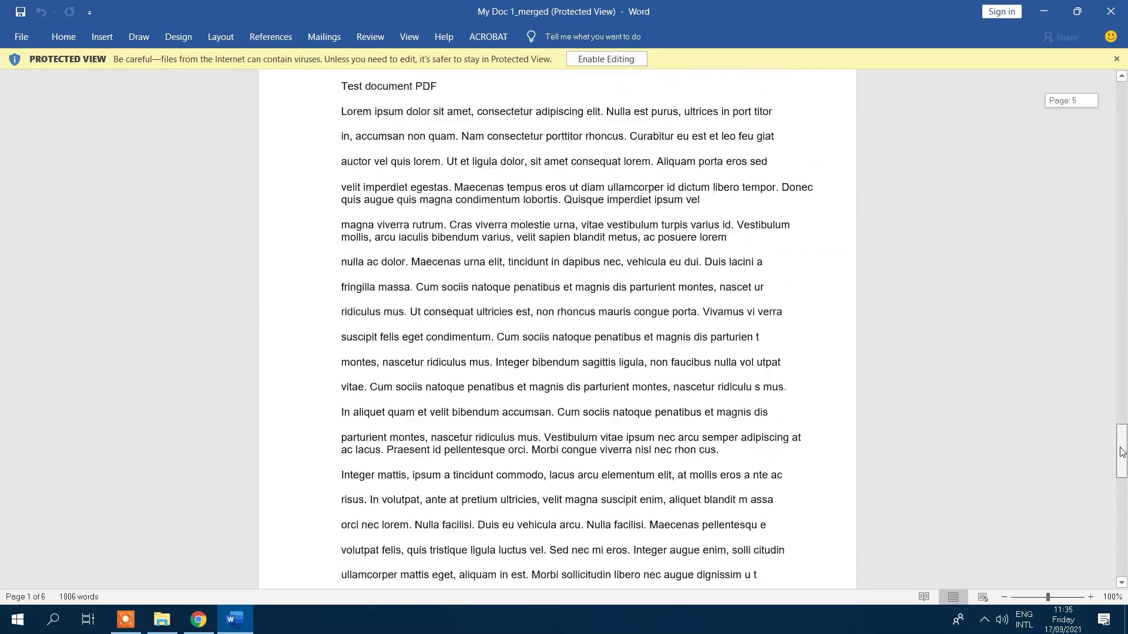
pyautogui.moveTo(1108, 385); pyautogui.dragTo(1119, 13)
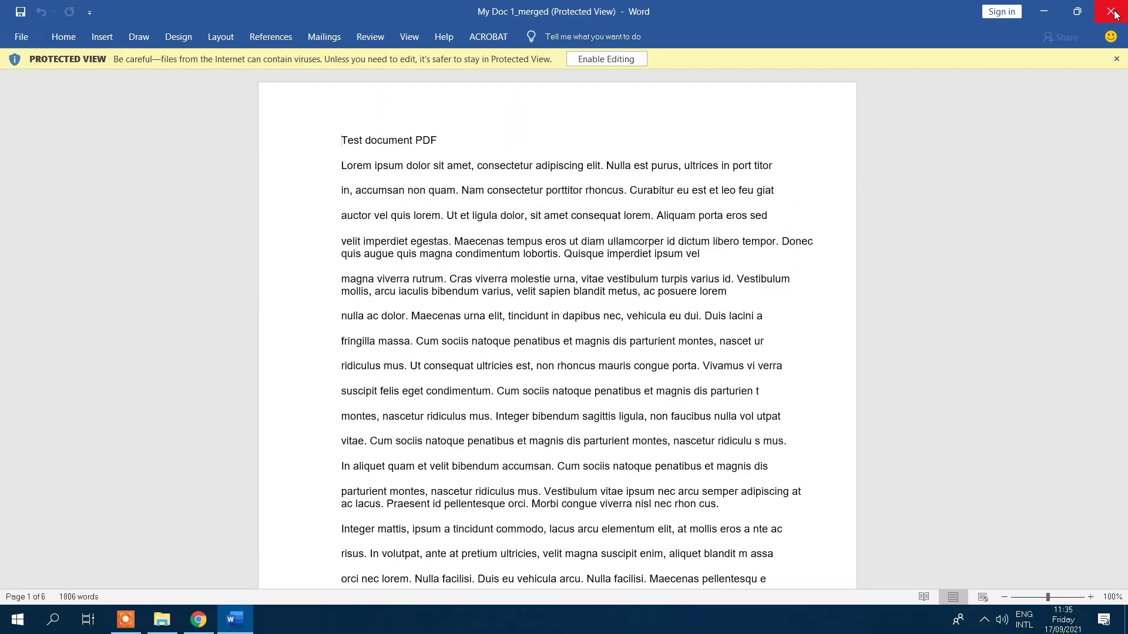
# Step: Close Word to return to the PDF Candy Done page
pyautogui.click(1114, 14)
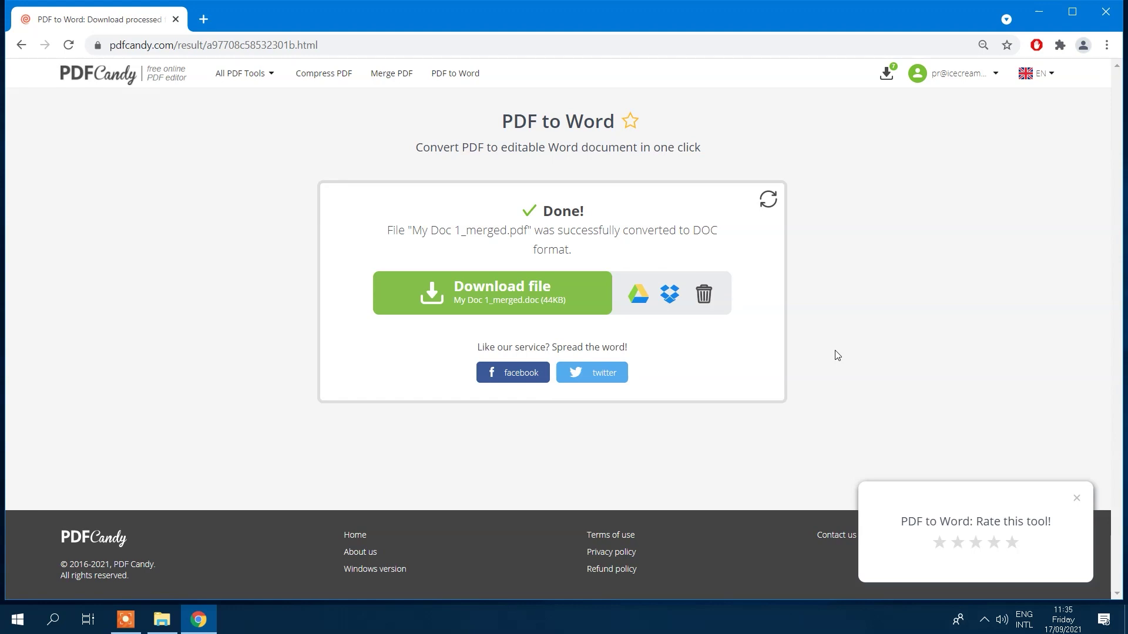